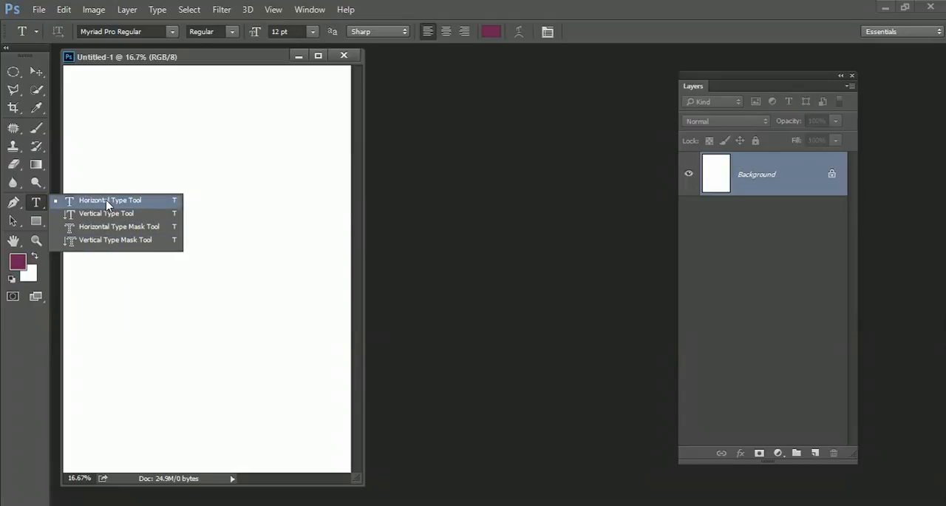
pyautogui.click(107, 201)
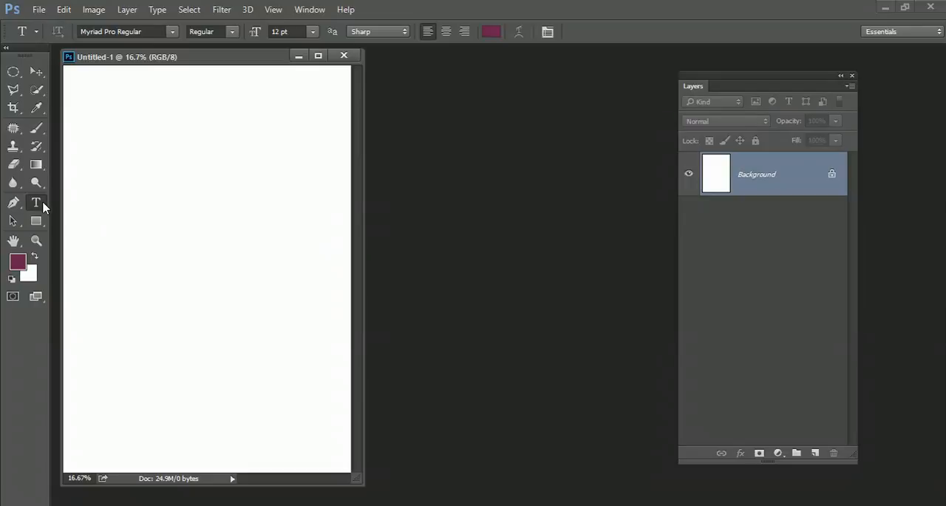
pyautogui.moveTo(110, 132); pyautogui.dragTo(268, 292)
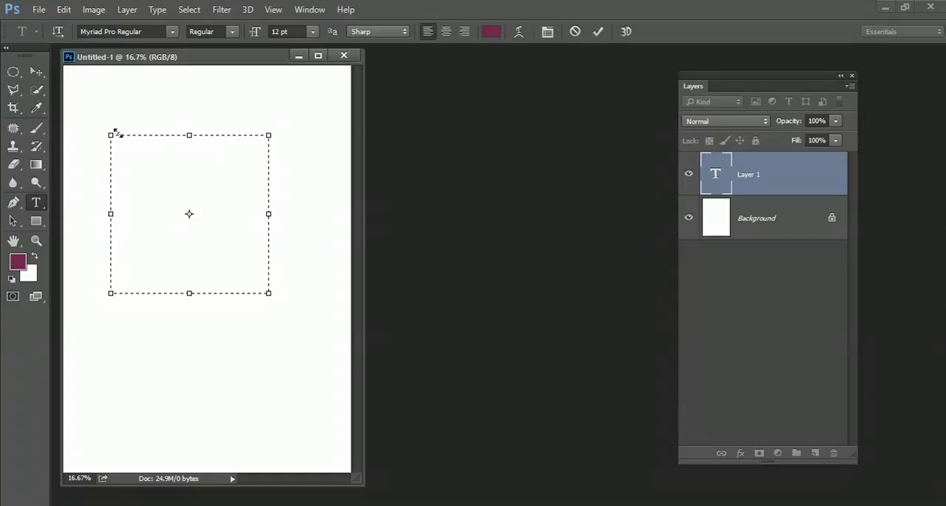
pyautogui.click(575, 32)
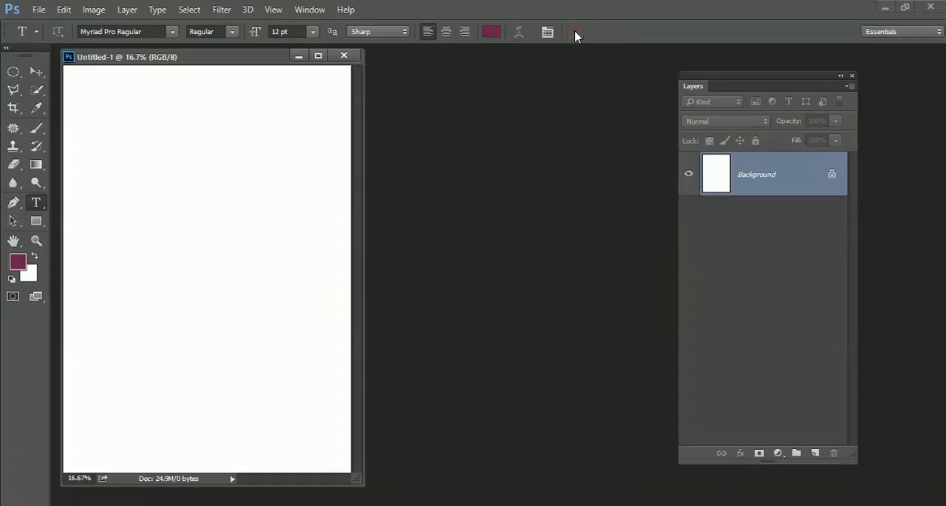
# Add the horizontal point text "Photoshop" at 12 pt in the upper-left part of the blank page
pyautogui.click(109, 157)
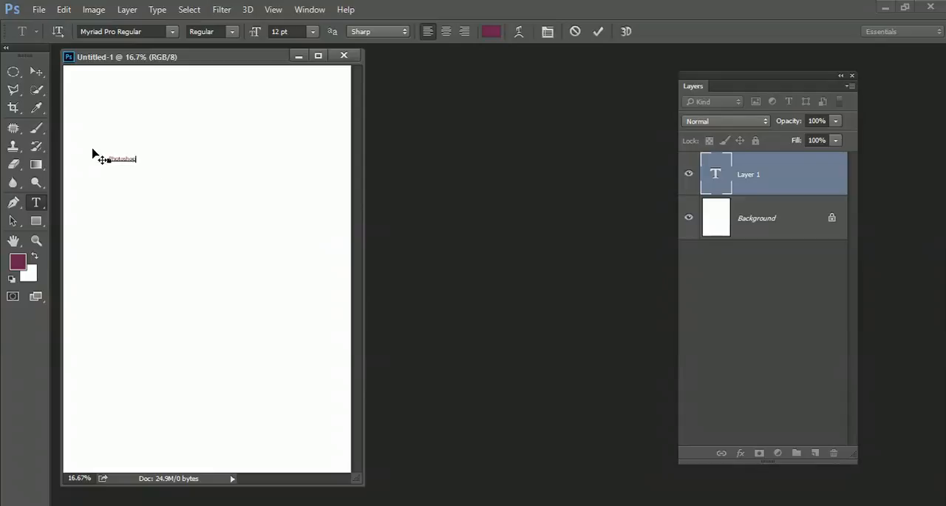
pyautogui.click(597, 31)
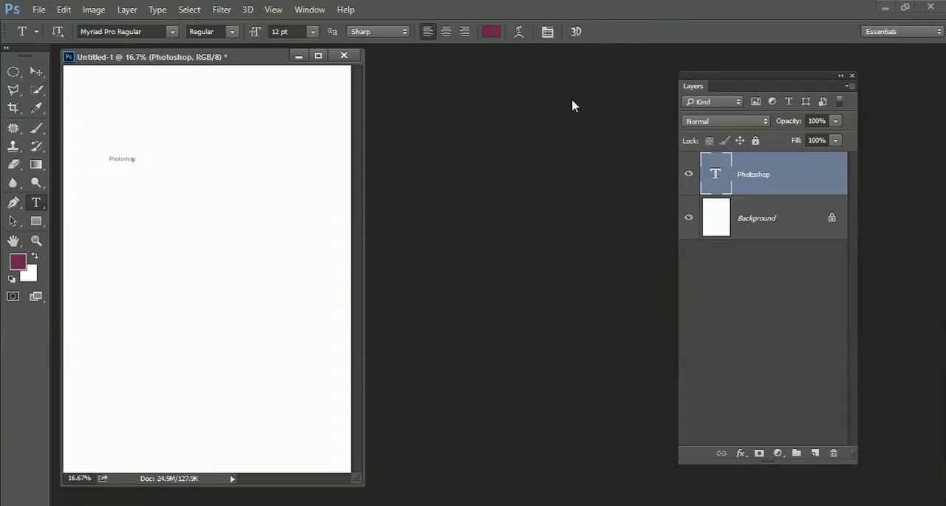
pyautogui.click(313, 32)
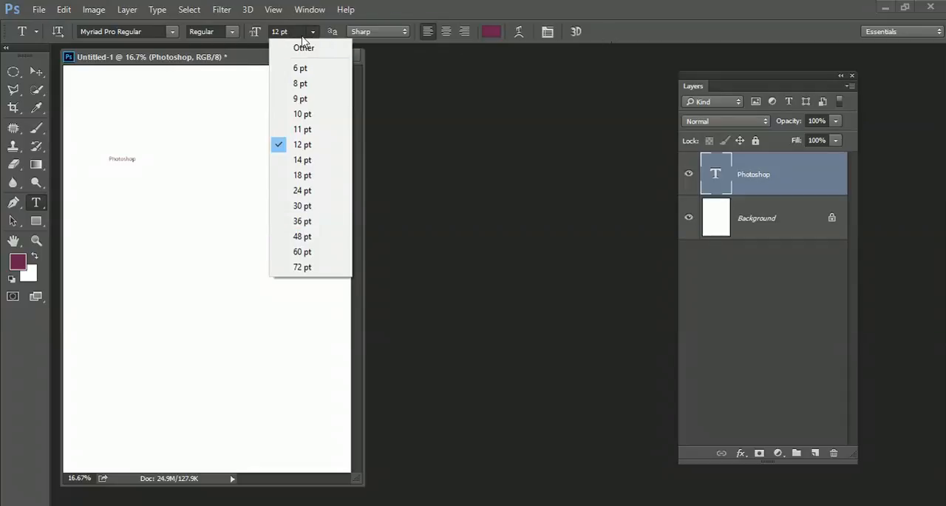
pyautogui.click(528, 133)
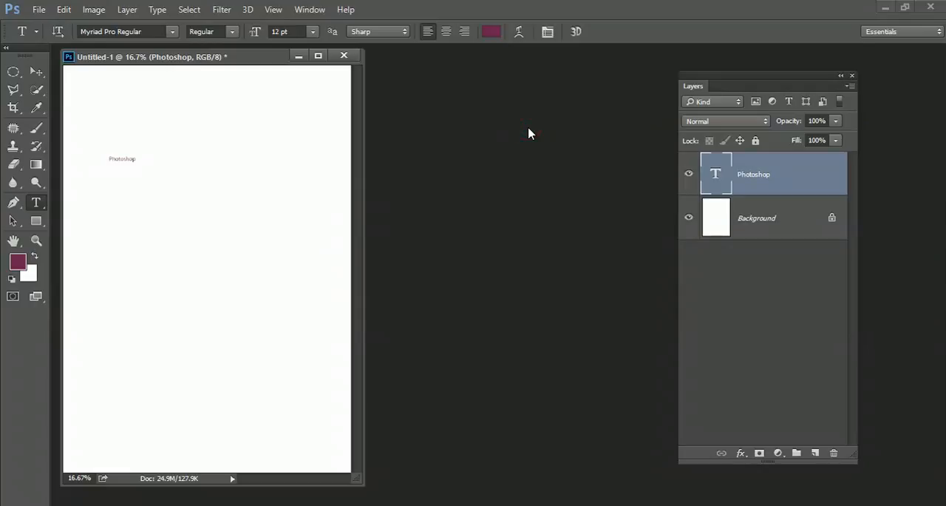
# Free-transform the Photoshop text to about 799% width and 1115% height, shift it slightly up and left, and rotate it about -2.56°
pyautogui.hotkey('ctrl', 't')
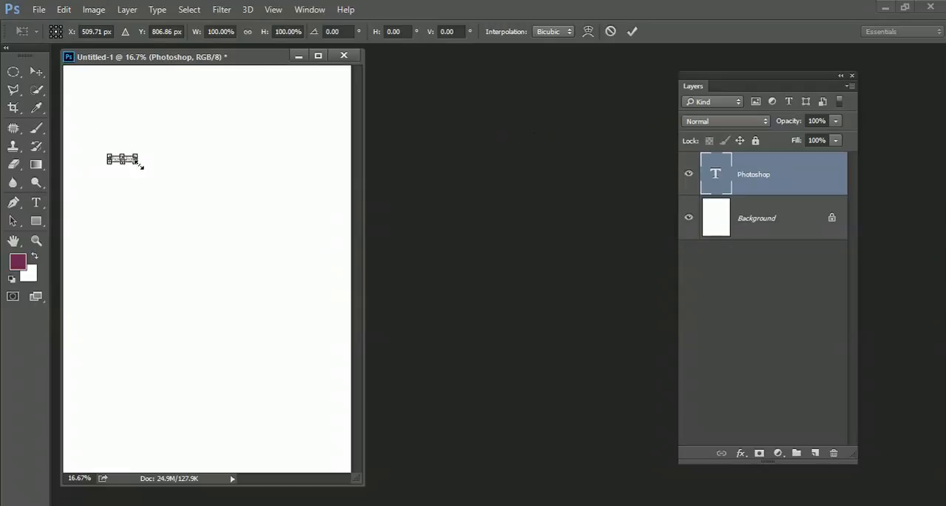
pyautogui.moveTo(140, 165); pyautogui.dragTo(320, 226)
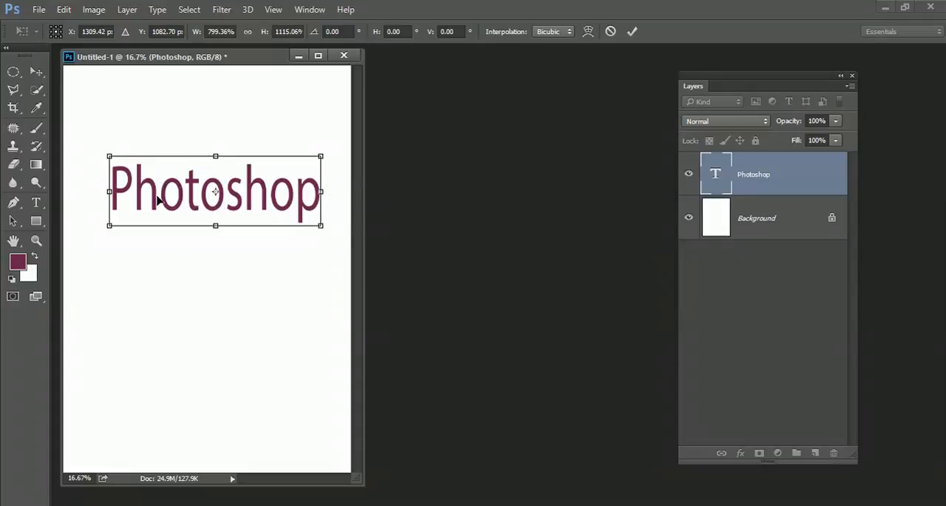
pyautogui.moveTo(157, 200)
pyautogui.mouseDown()
pyautogui.moveTo(128, 181)
pyautogui.moveTo(149, 188)
pyautogui.mouseUp()
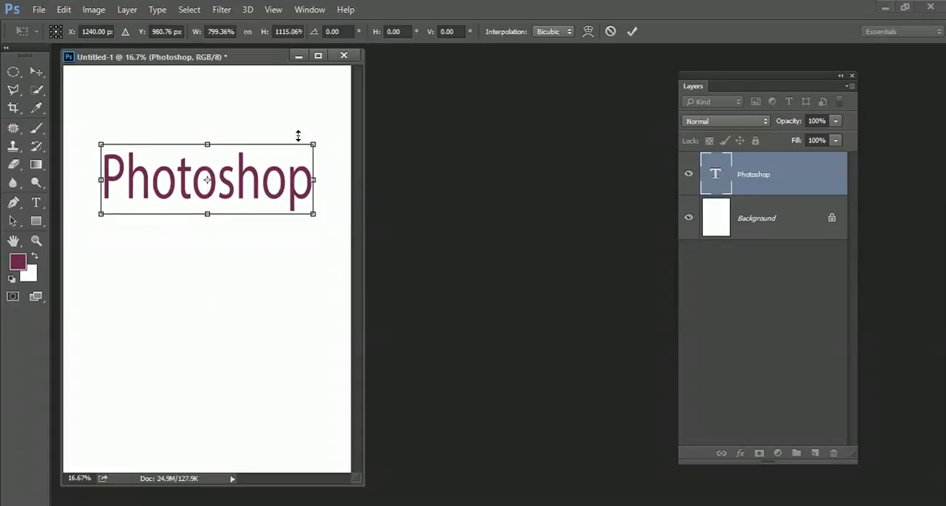
pyautogui.moveTo(321, 141); pyautogui.dragTo(314, 139)
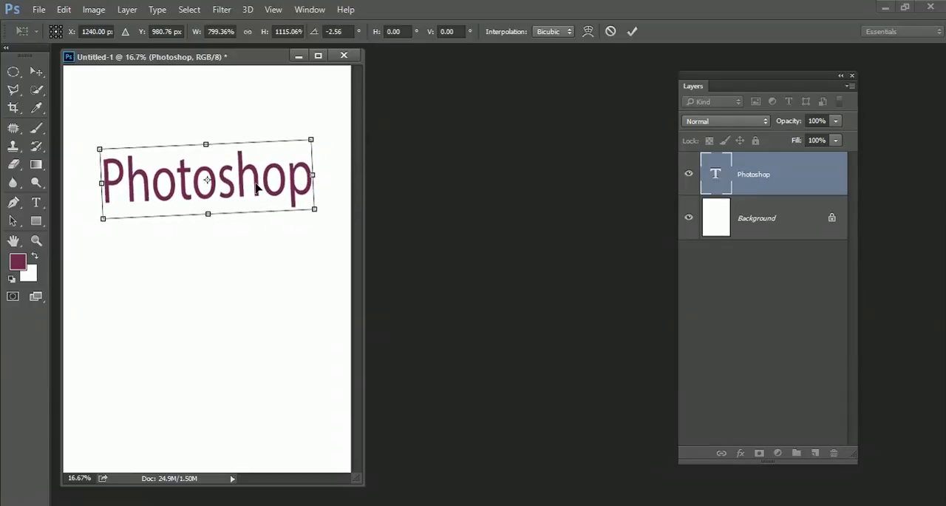
pyautogui.press('Return')
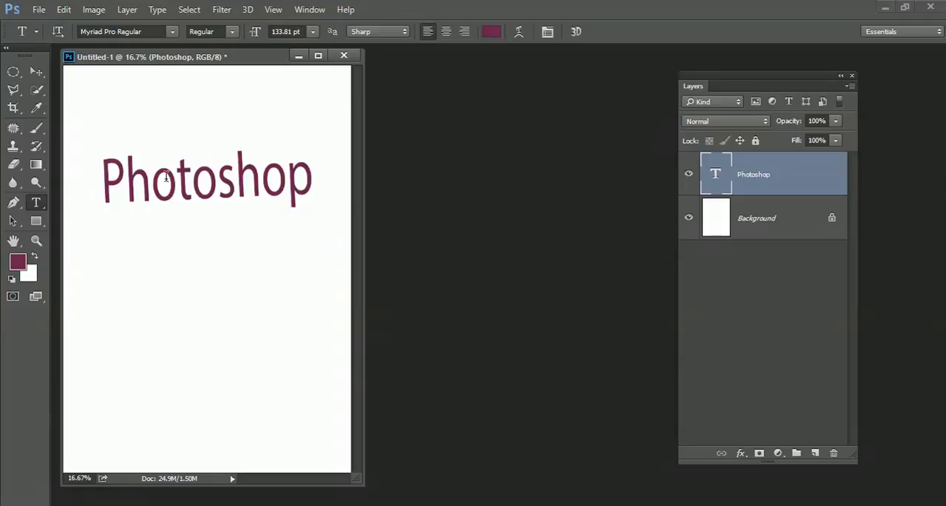
pyautogui.click(190, 181)
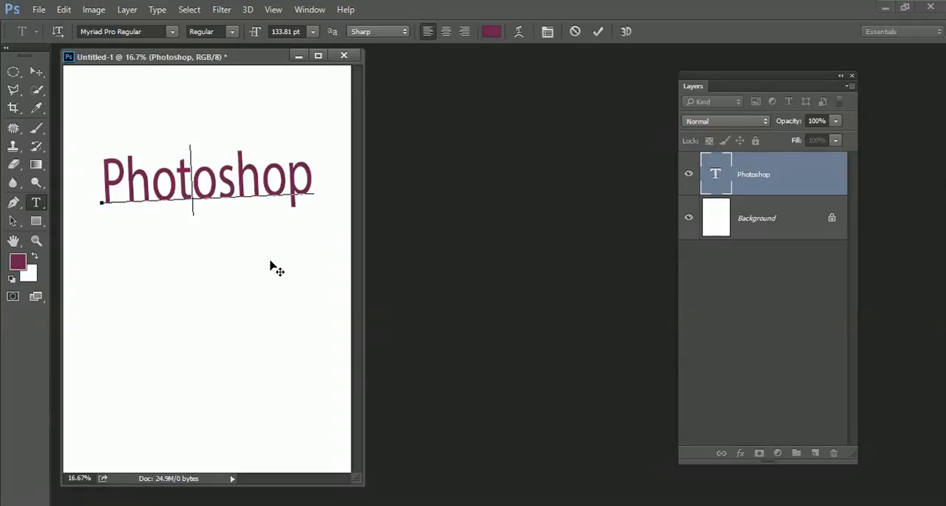
pyautogui.click(598, 32)
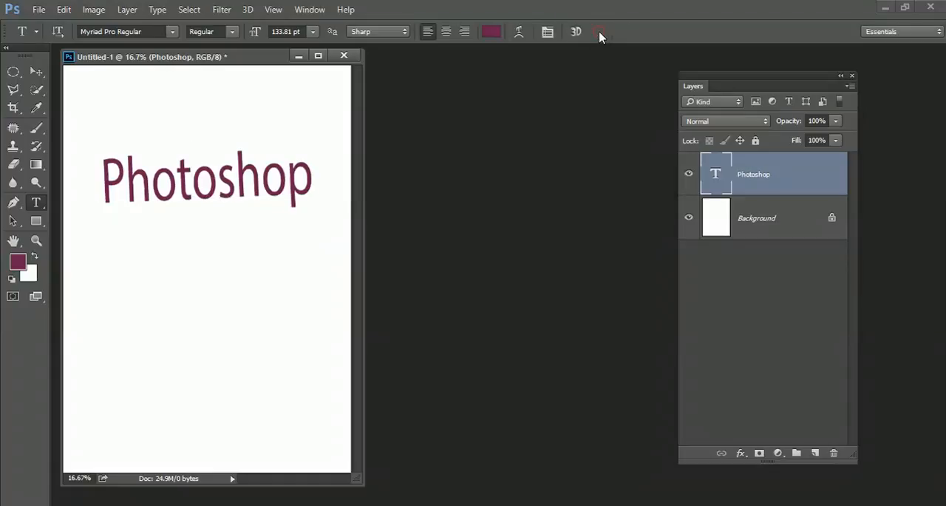
# Set the Photoshop text's font to Microsoft PhagsPa Bold and shift the document window clear of the font list
pyautogui.click(172, 31)
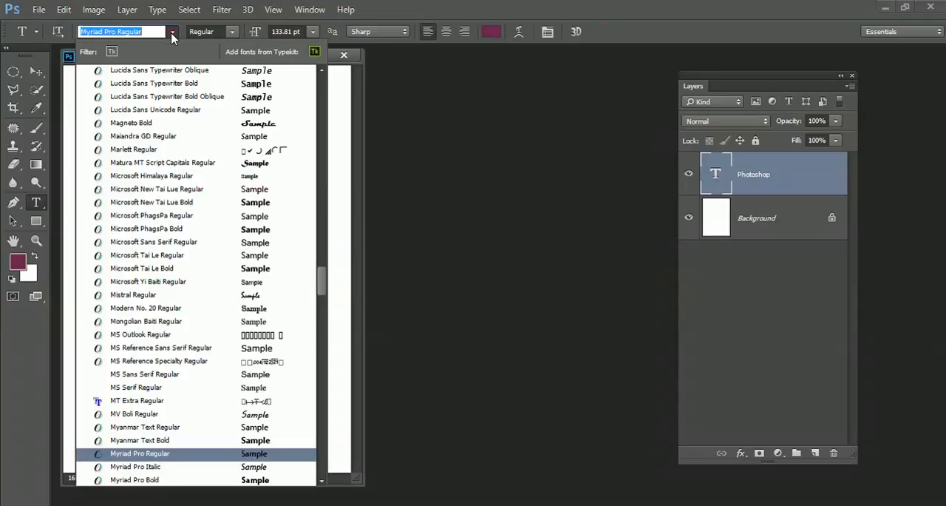
pyautogui.click(165, 229)
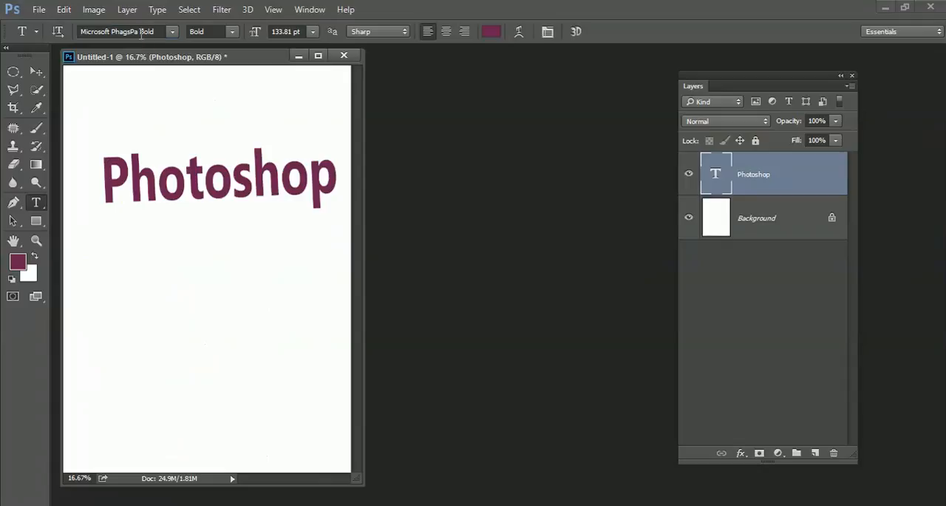
pyautogui.moveTo(213, 57); pyautogui.dragTo(533, 54)
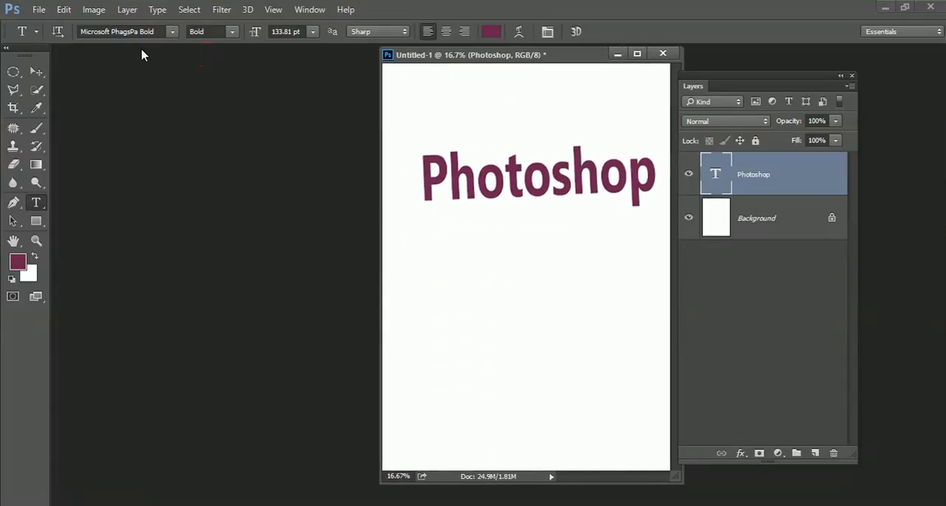
# Try the neighbouring fonts on the Photoshop text one after another and settle on Microsoft Tai Le Bold
pyautogui.click(145, 31)
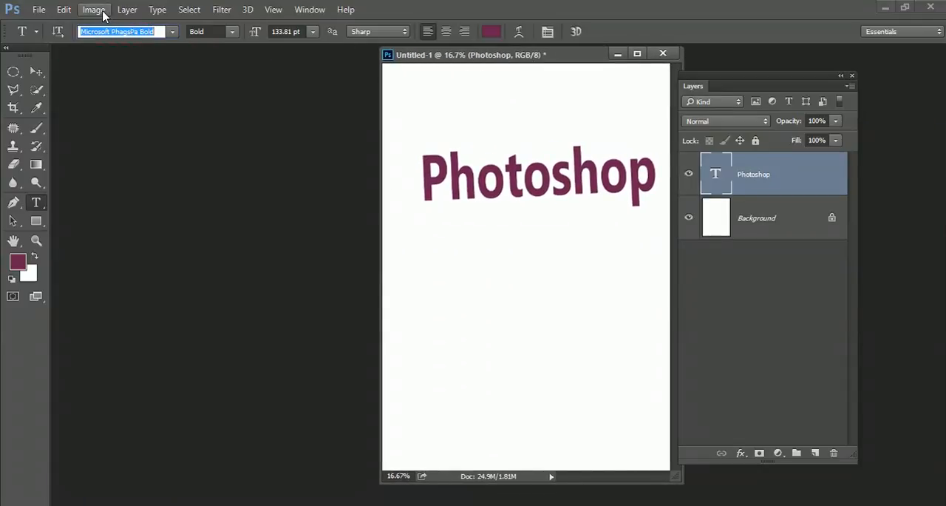
pyautogui.press('Down')
pyautogui.press('Down')
pyautogui.press('Down')
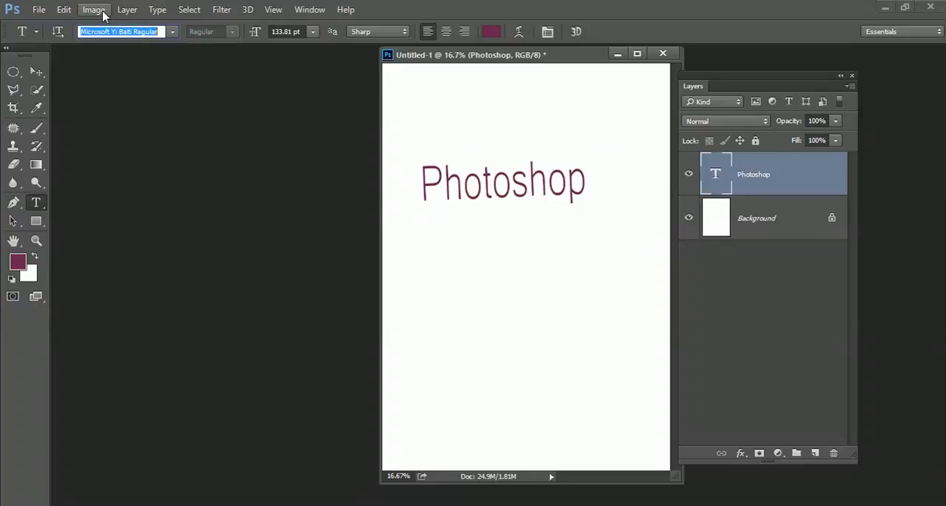
pyautogui.press('Up')
pyautogui.press('Up')
pyautogui.press('Up')
pyautogui.press('Up')
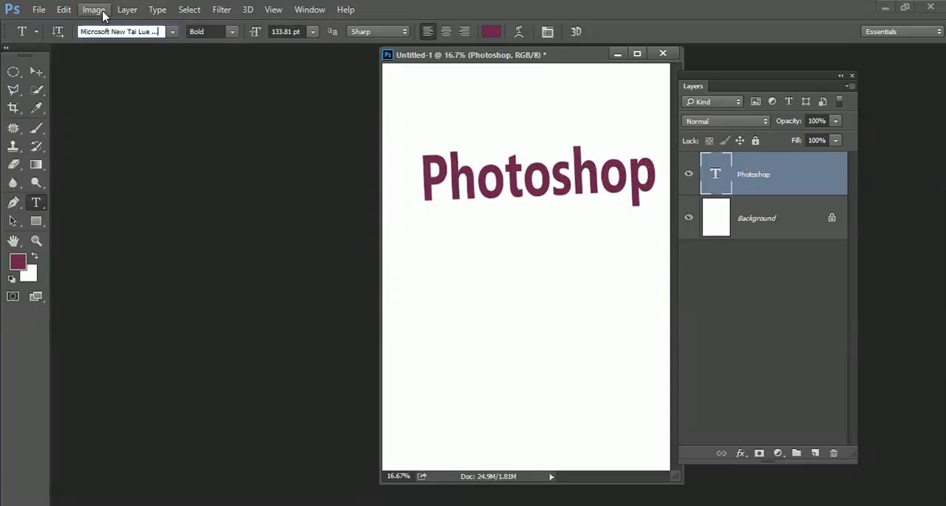
pyautogui.press('Down')
pyautogui.press('Down')
pyautogui.press('Down')
pyautogui.press('Down')
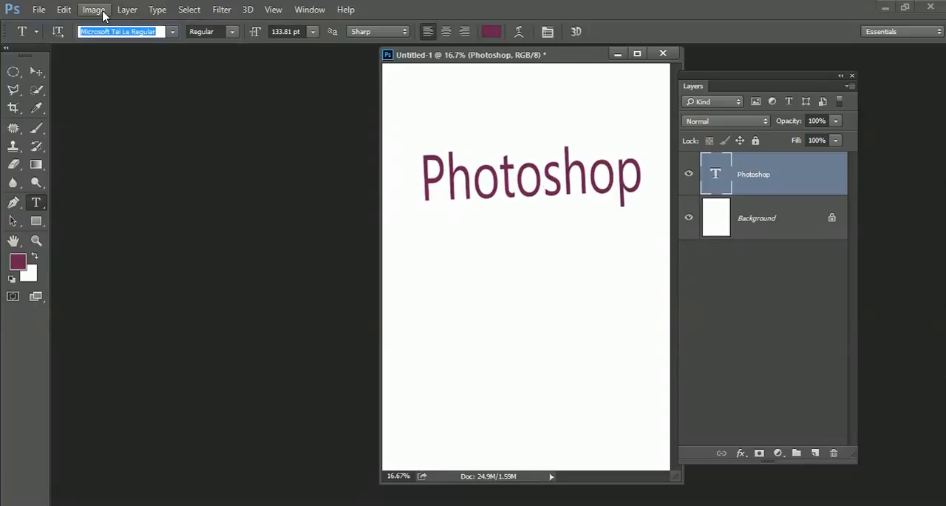
pyautogui.press('Down')
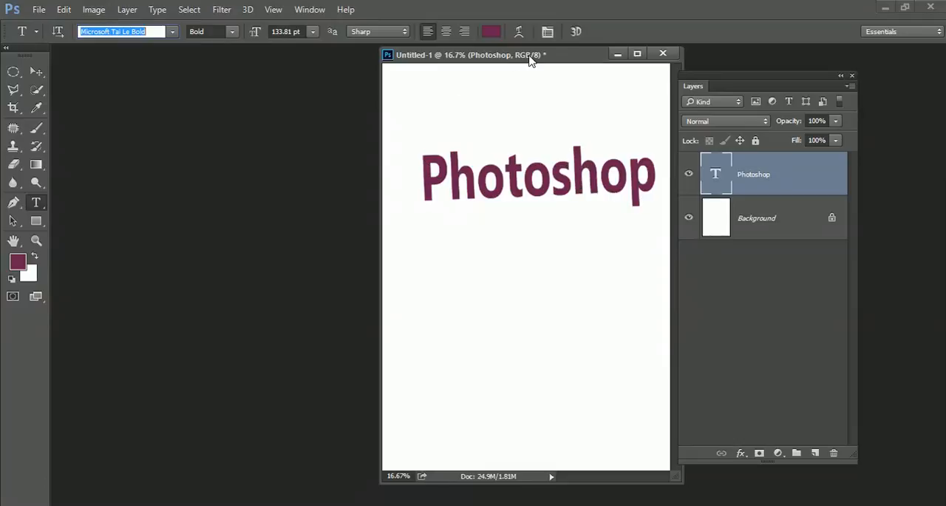
# Change the Photoshop text's color to a strong, saturated blue with hue 205
pyautogui.moveTo(528, 55); pyautogui.dragTo(288, 72)
pyautogui.click(491, 31)
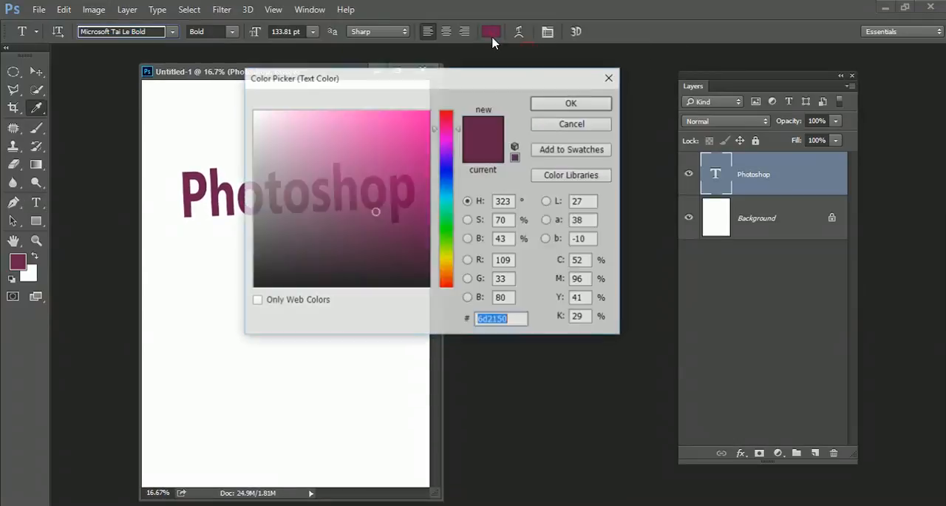
pyautogui.moveTo(447, 78); pyautogui.dragTo(541, 68)
pyautogui.click(536, 171)
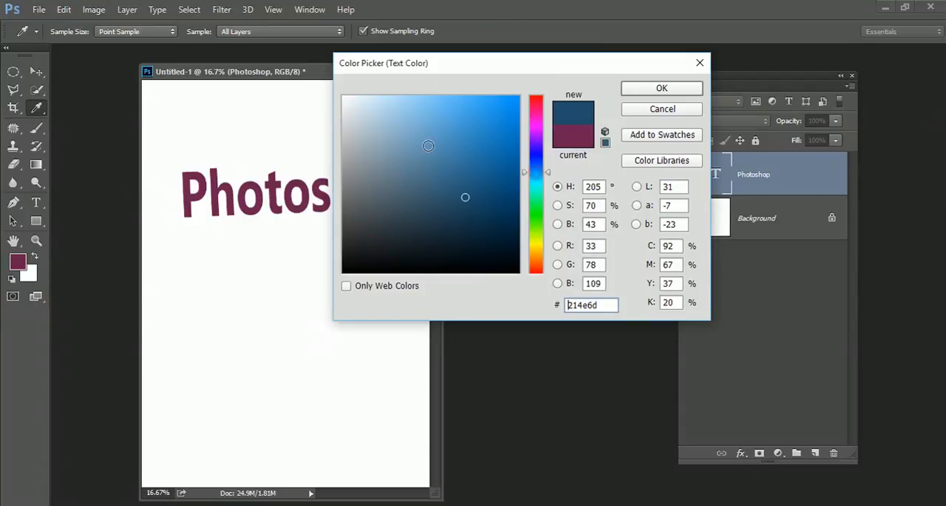
pyautogui.moveTo(435, 145); pyautogui.dragTo(515, 168)
pyautogui.click(650, 88)
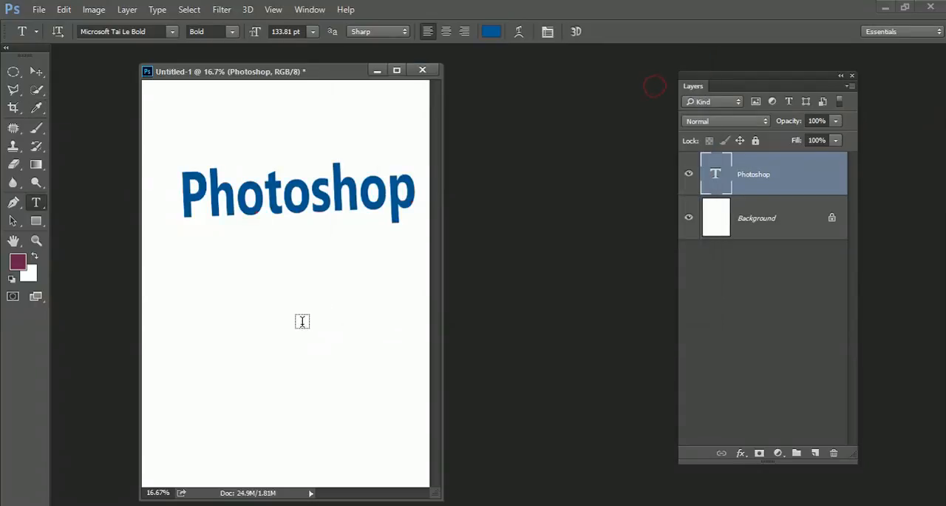
# Place the document window and Layers panel side by side, and move the Photoshop text slightly up and left with the Move tool
pyautogui.moveTo(322, 79); pyautogui.dragTo(255, 69)
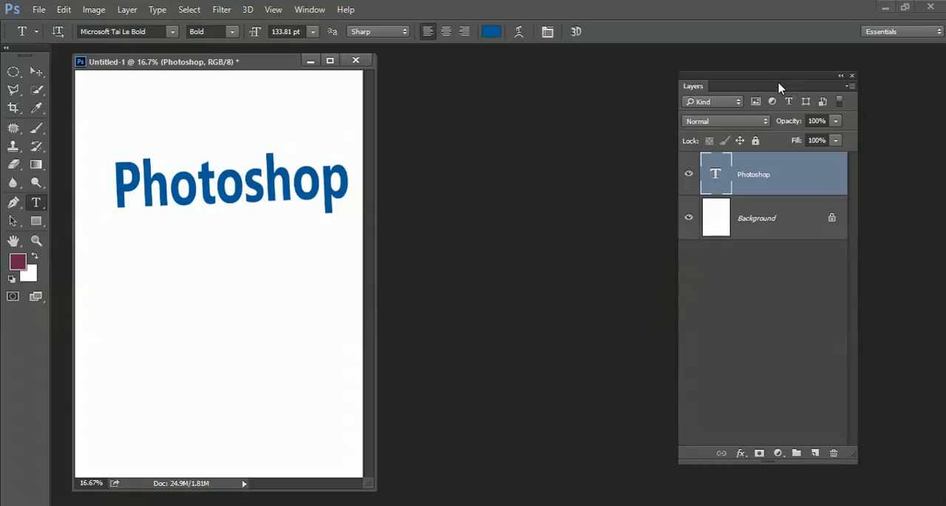
pyautogui.moveTo(779, 88); pyautogui.dragTo(528, 64)
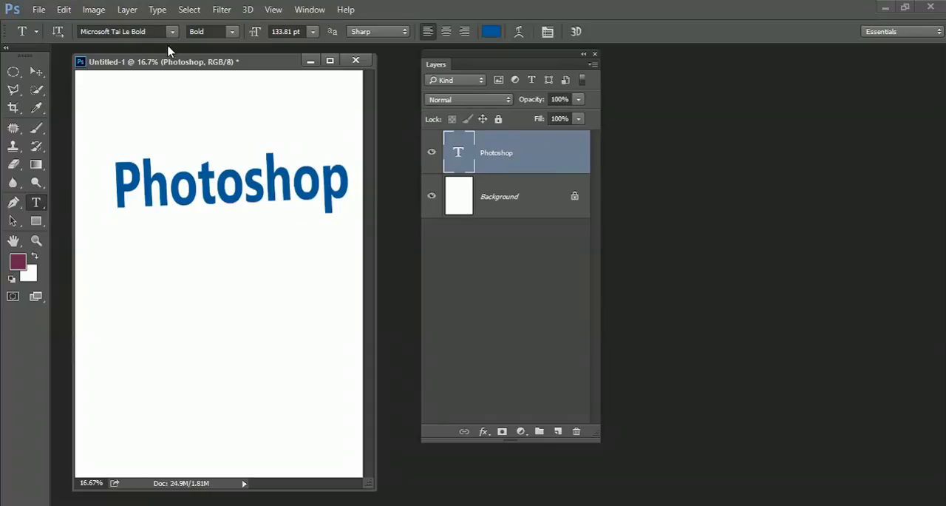
pyautogui.click(37, 73)
pyautogui.moveTo(213, 204); pyautogui.dragTo(224, 176)
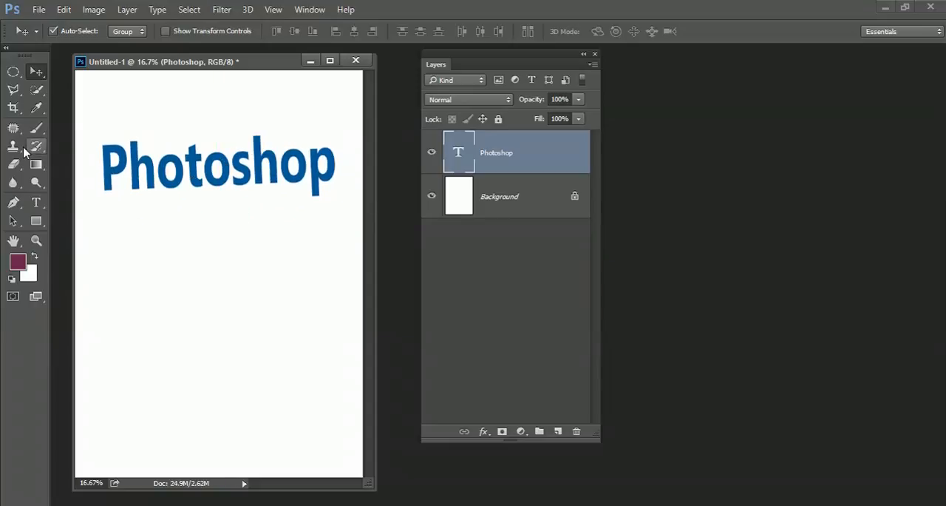
# Add a second horizontal text "Hello" at 12 pt below the Photoshop text
pyautogui.click(36, 203)
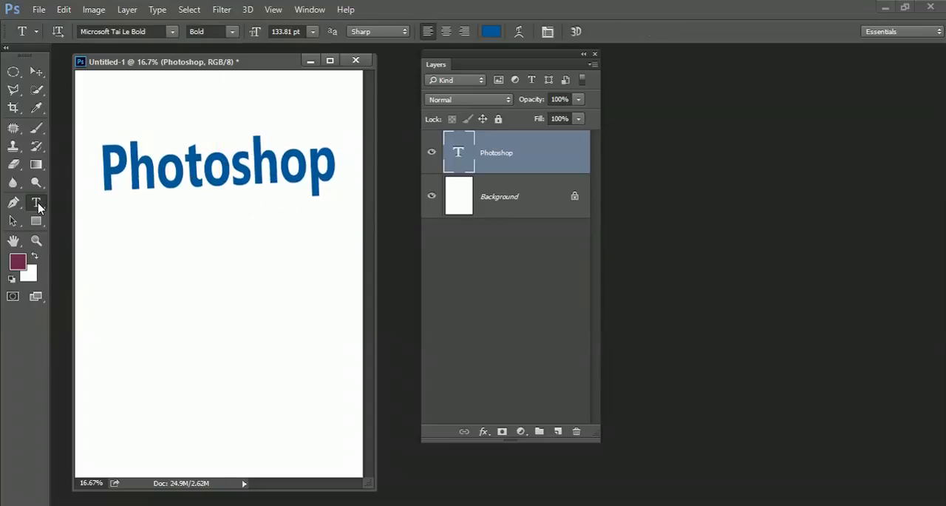
pyautogui.click(170, 316)
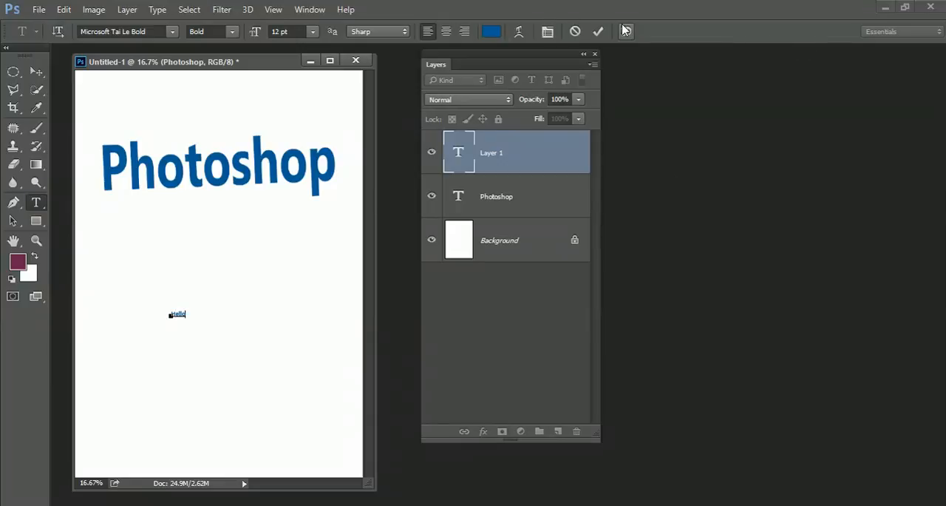
pyautogui.click(598, 31)
# Scale the Hello text to about 847% width and 823% height, and move it slightly left to center it under Photoshop
pyautogui.hotkey('ctrl', 't')
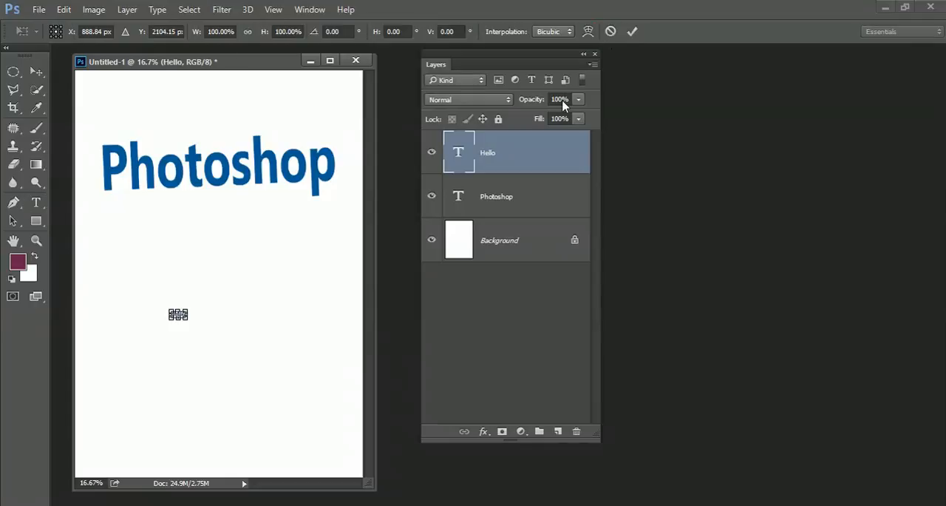
pyautogui.moveTo(187, 309); pyautogui.dragTo(293, 258)
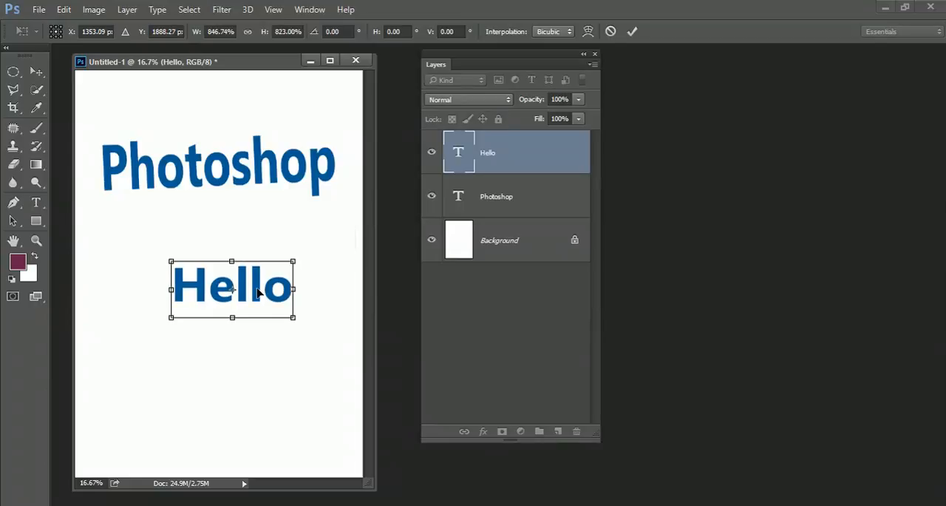
pyautogui.press('Return')
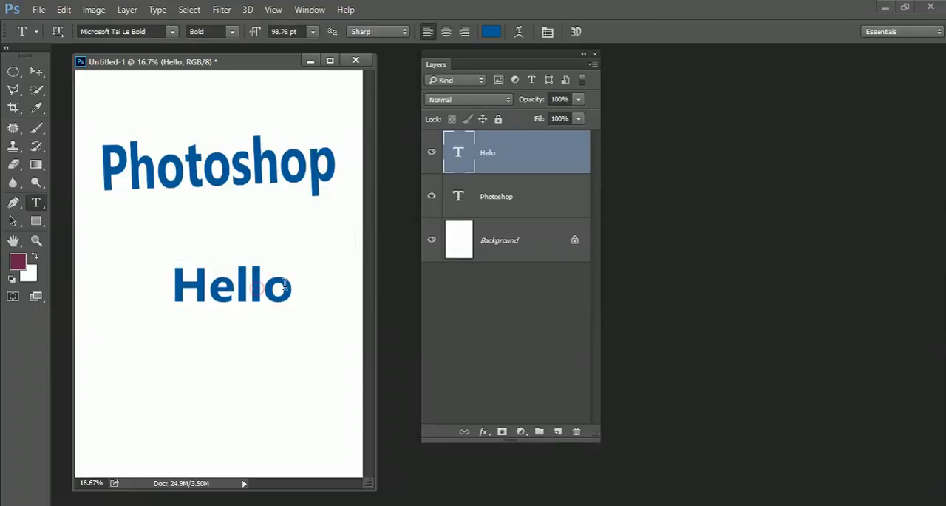
pyautogui.click(36, 71)
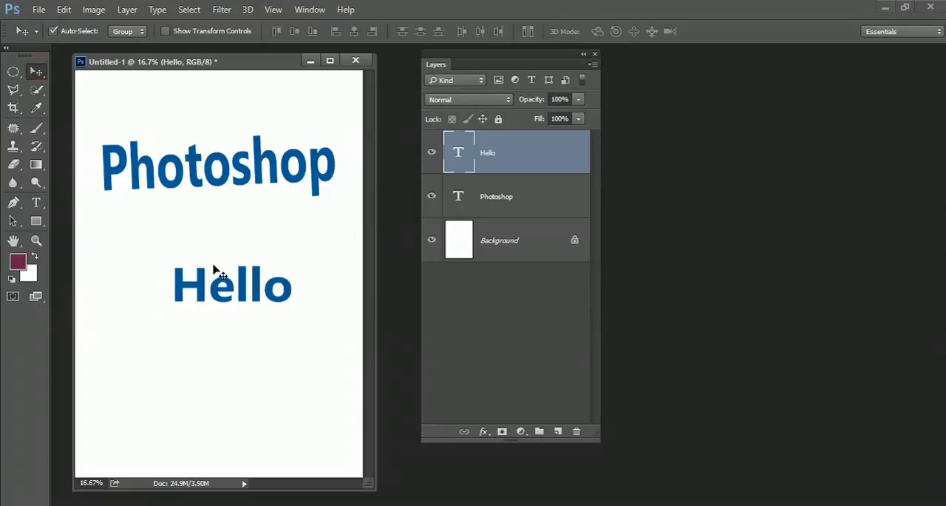
pyautogui.moveTo(244, 292)
pyautogui.mouseDown()
pyautogui.moveTo(238, 271)
pyautogui.moveTo(229, 290)
pyautogui.mouseUp()
# Change the Hello text's color to magenta #970473 using hue 315
pyautogui.click(36, 201)
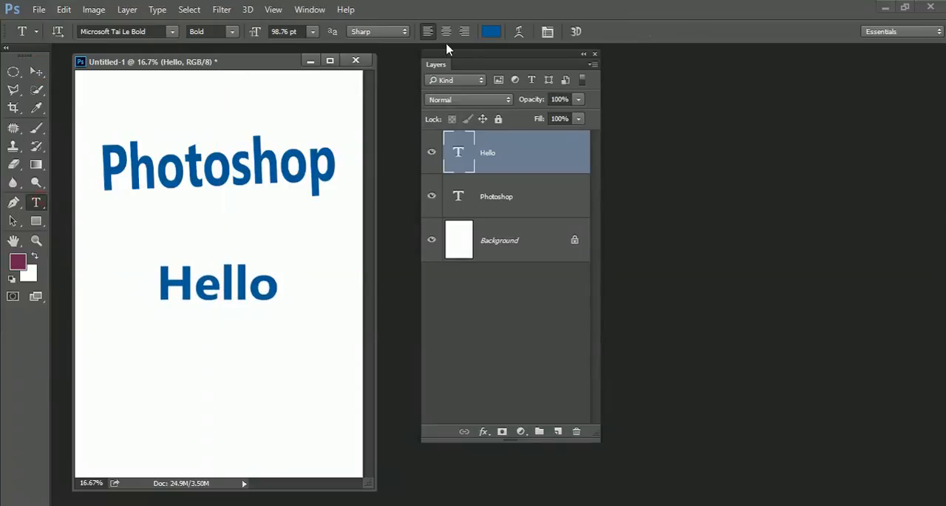
pyautogui.click(488, 35)
pyautogui.click(535, 118)
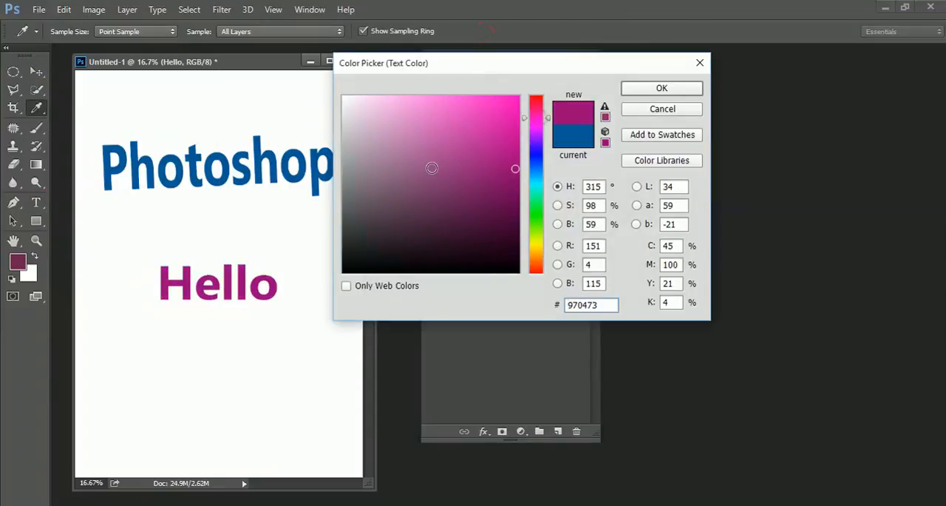
pyautogui.click(662, 88)
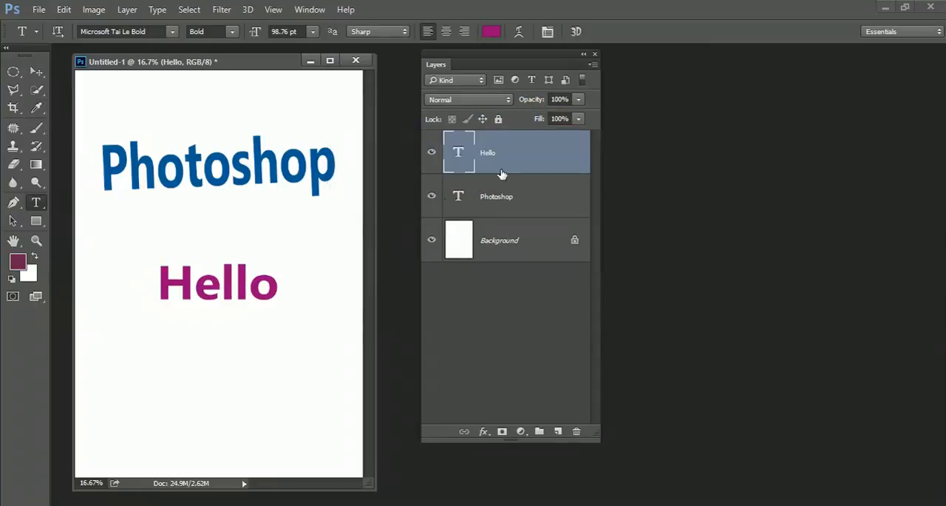